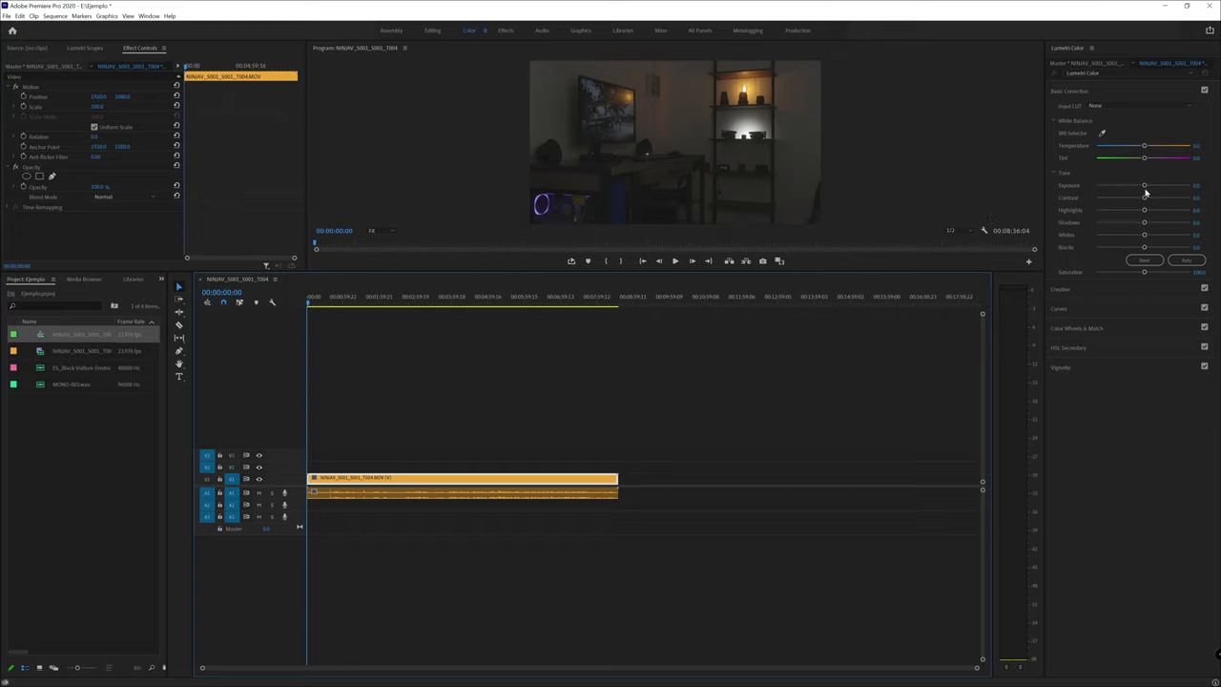
Step: Try a different exposure on the NINJAV_S001_S001_T004 clip and undo the tone changes
{"action": "left_click_drag", "start_coordinate": [1145, 188], "coordinate": [1136, 223]}
{"action": "key", "text": "ctrl+z"}
{"action": "key", "text": "ctrl+z"}
{"action": "key", "text": "ctrl+z"}
{"action": "key", "text": "ctrl+z"}
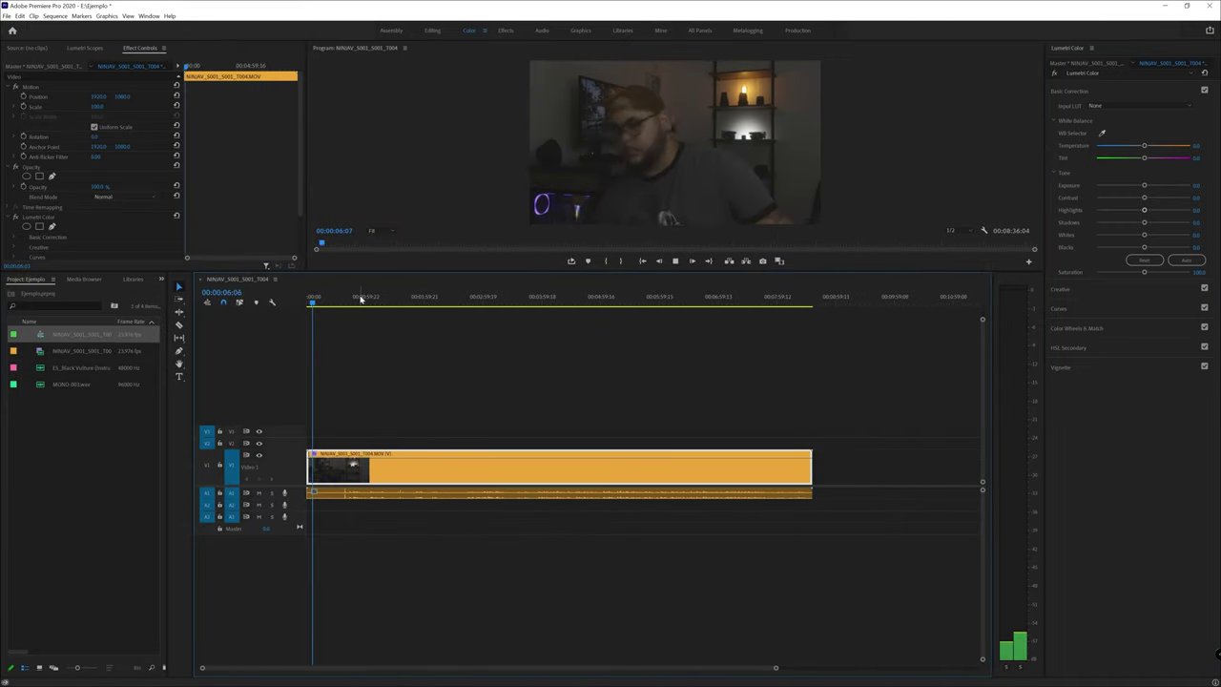
Step: Apply the Black And Yellow Fade 2.cube file as the clip's input LUT and play back the graded footage
{"action": "key", "text": "space"}
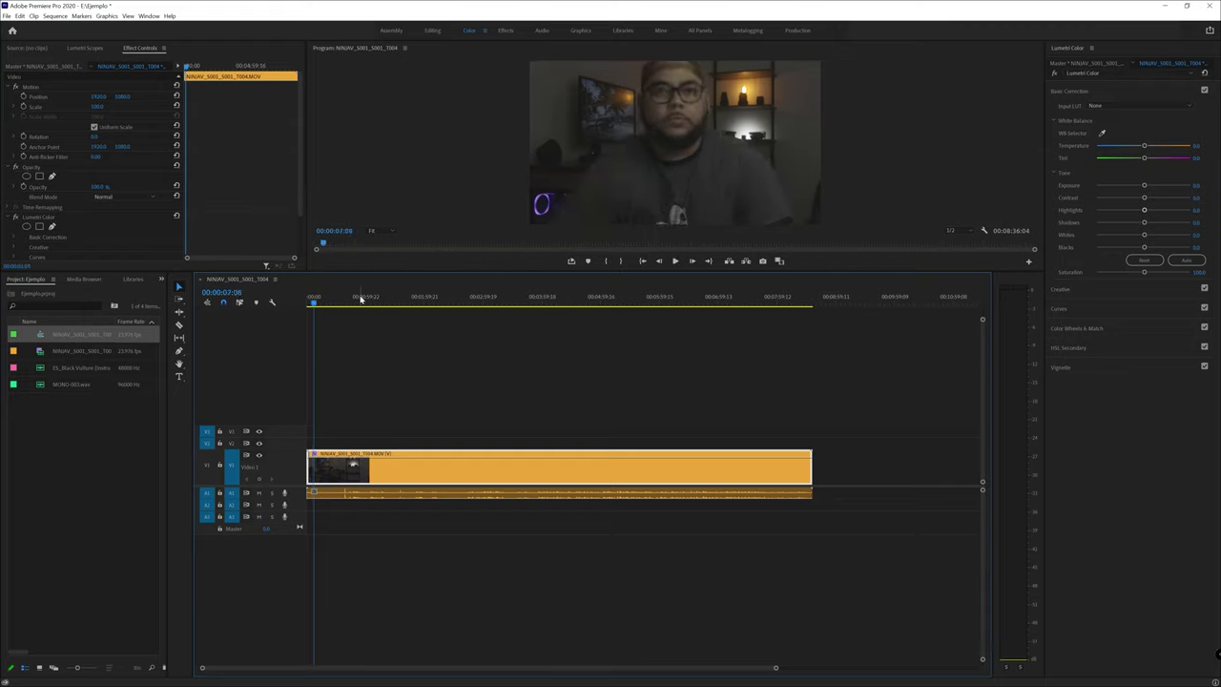
{"action": "left_click", "coordinate": [1126, 106]}
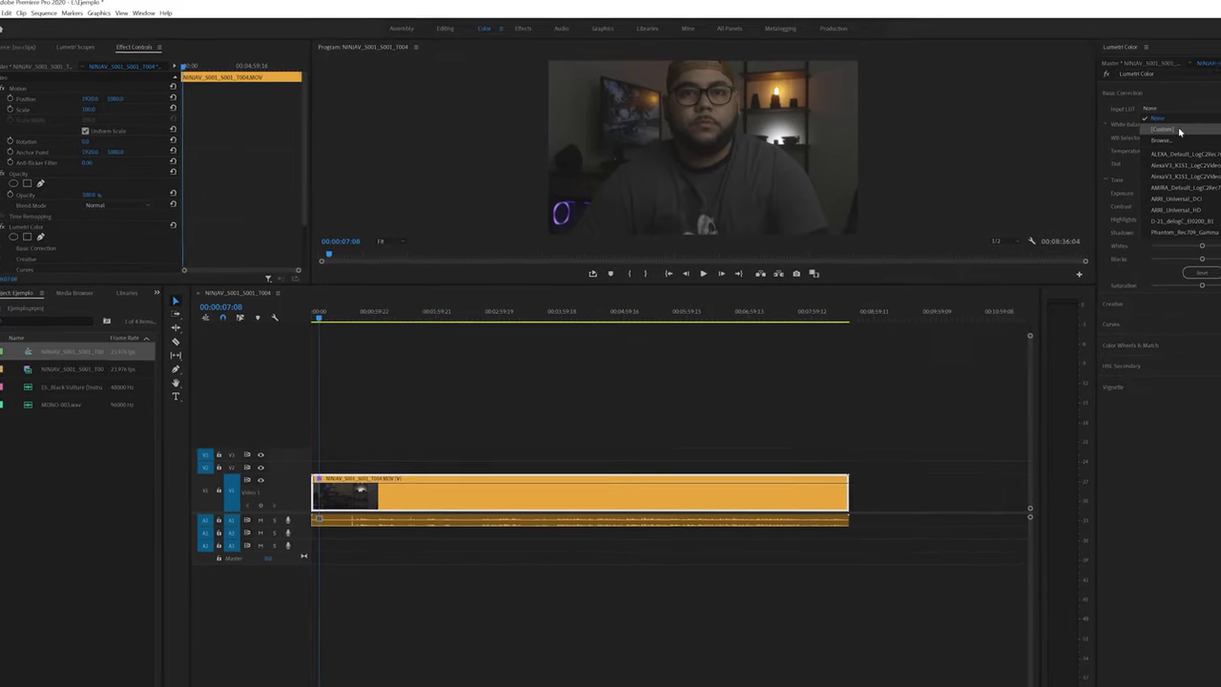
{"action": "left_click", "coordinate": [1175, 140]}
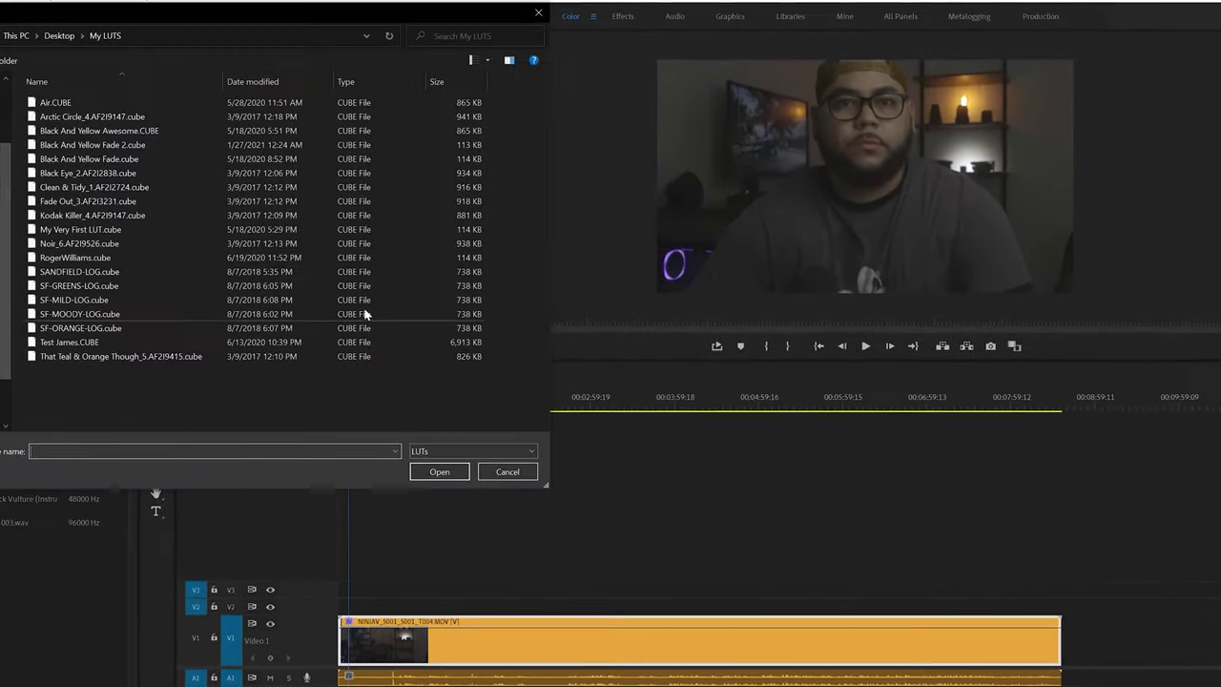
{"action": "left_click", "coordinate": [105, 150]}
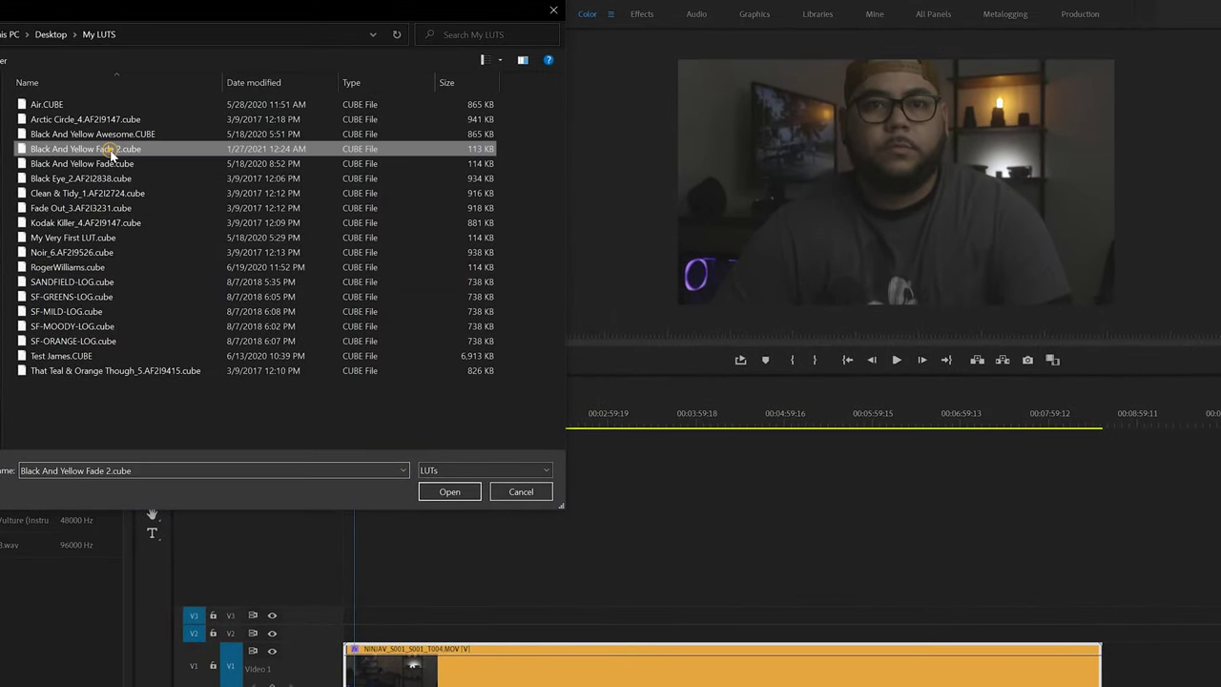
{"action": "left_click", "coordinate": [434, 493]}
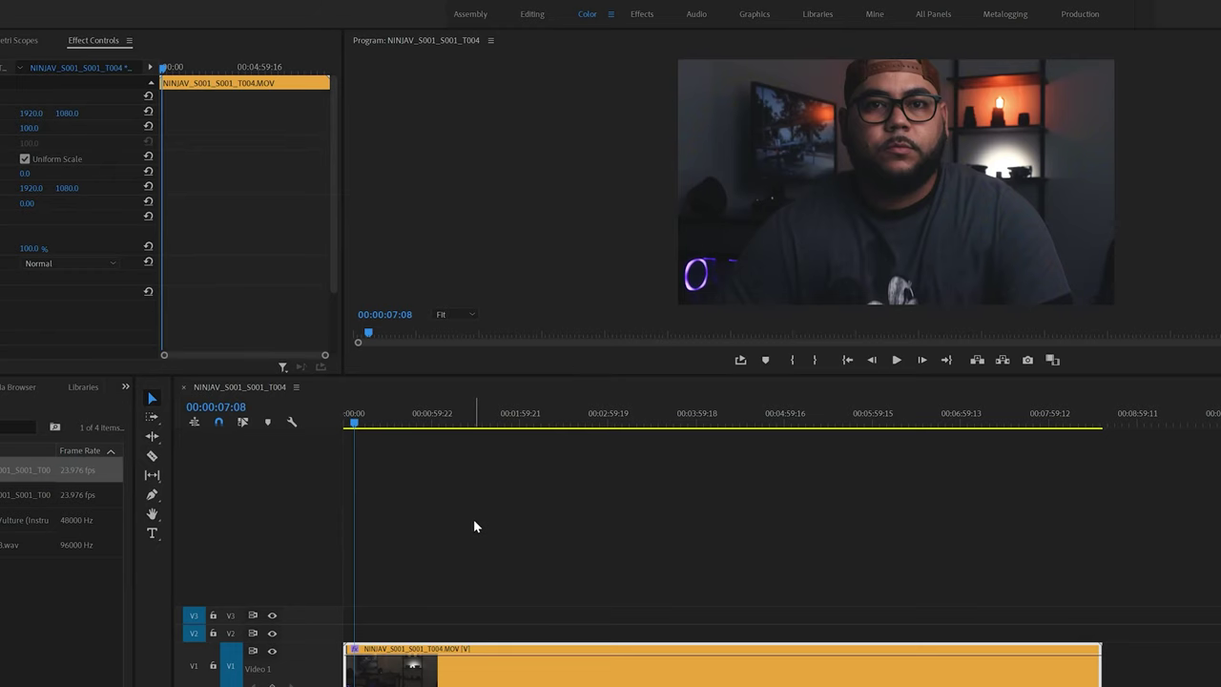
{"action": "left_click", "coordinate": [897, 360]}
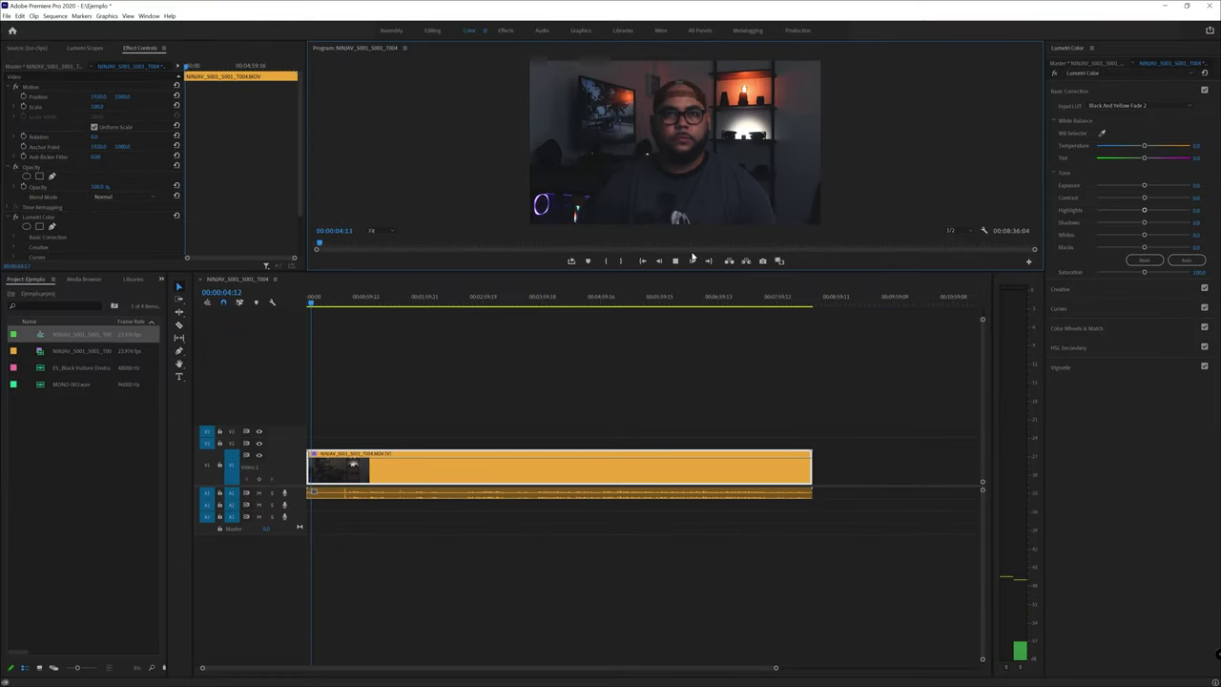
{"action": "key", "text": "space"}
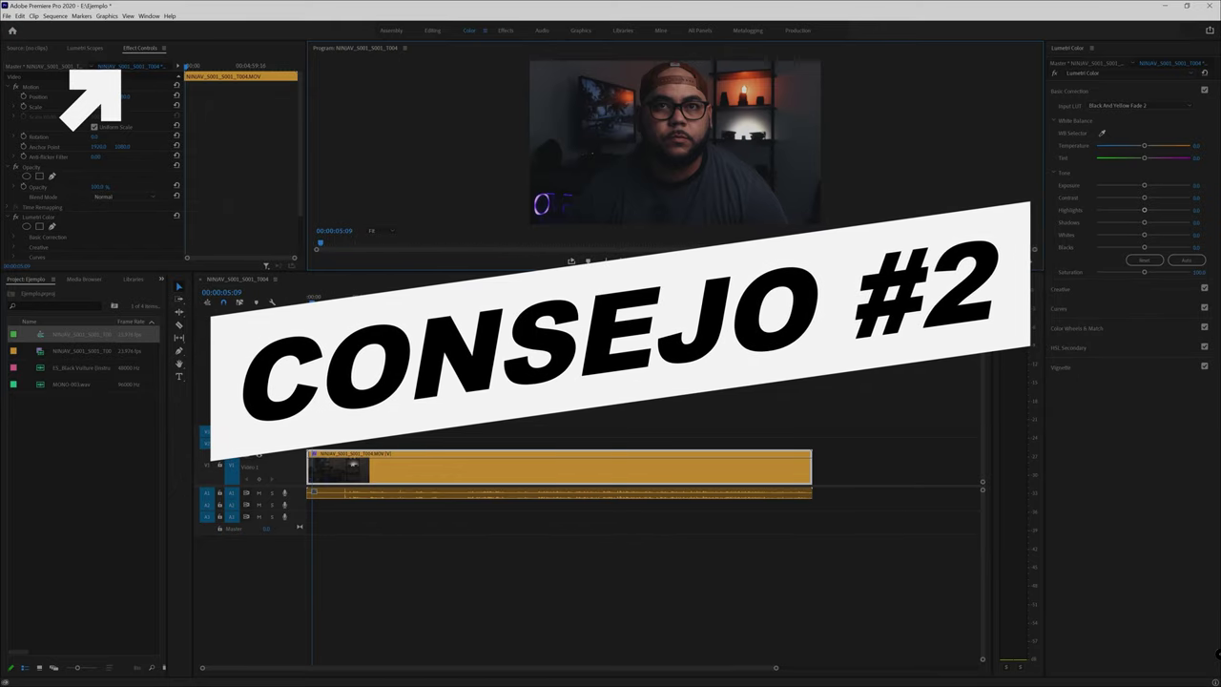
Step: Add MONO-003.wav to Audio 2 below the camera audio and roughly align its first clap peak with the camera's
{"action": "left_click_drag", "start_coordinate": [296, 498], "coordinate": [295, 526]}
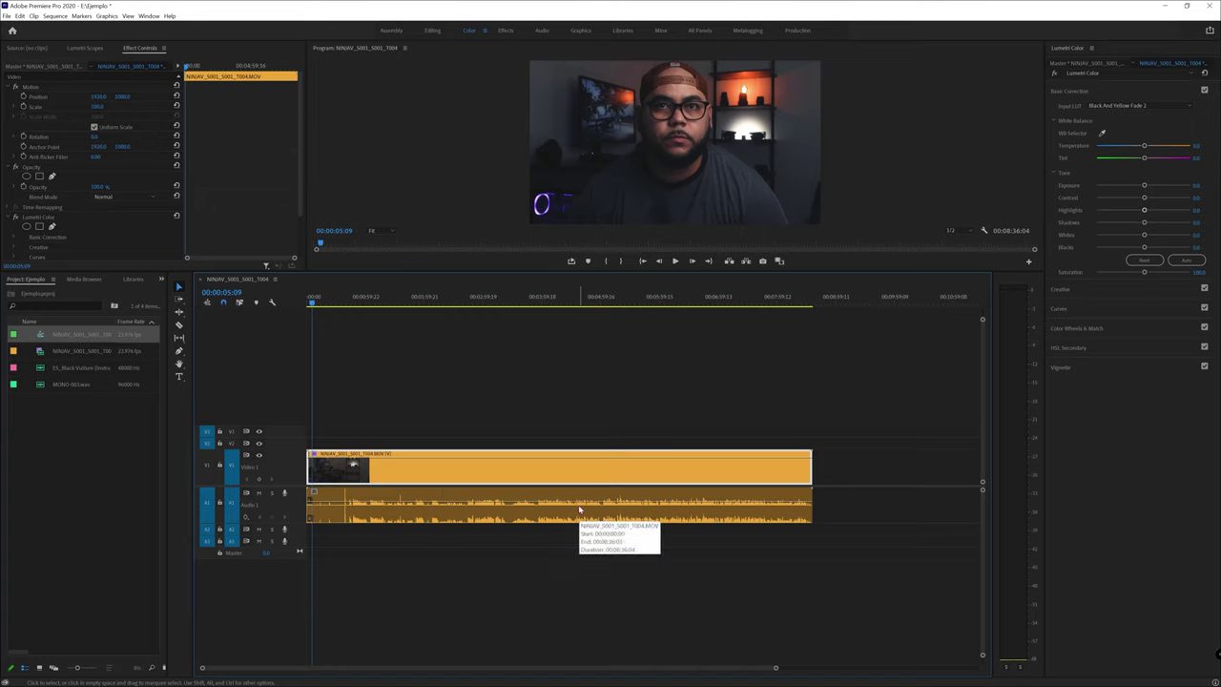
{"action": "left_click", "coordinate": [82, 385]}
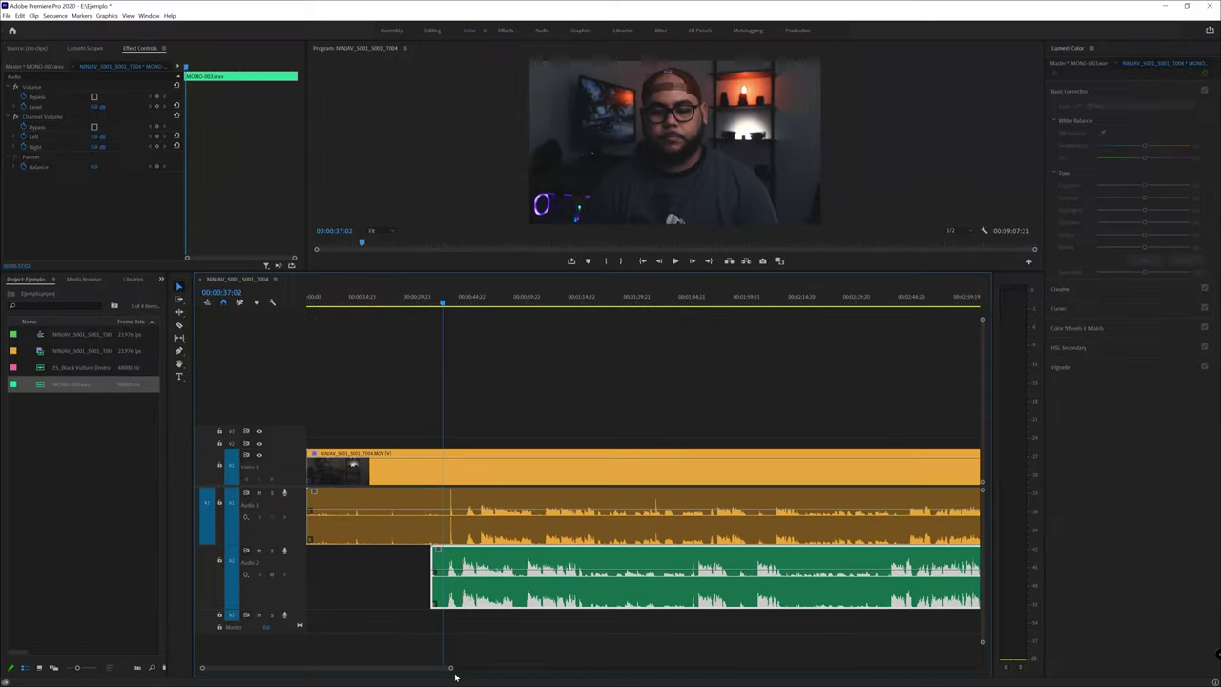
{"action": "left_click_drag", "start_coordinate": [450, 668], "coordinate": [387, 672]}
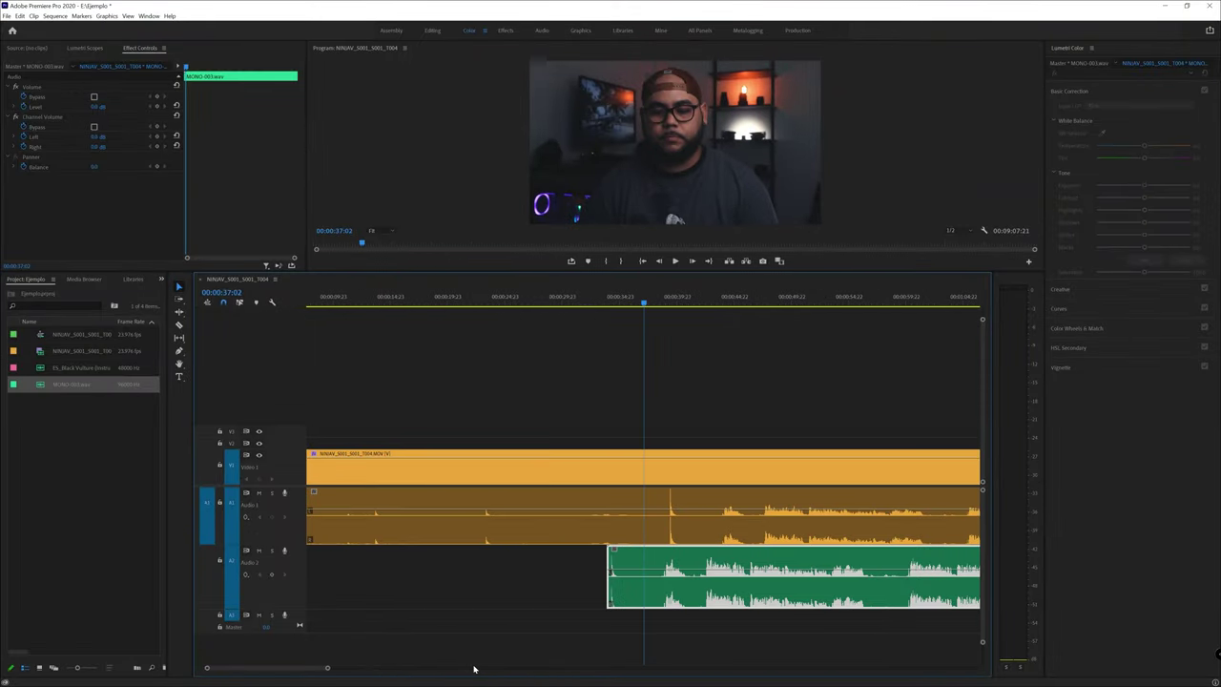
{"action": "left_click_drag", "start_coordinate": [328, 667], "coordinate": [287, 670]}
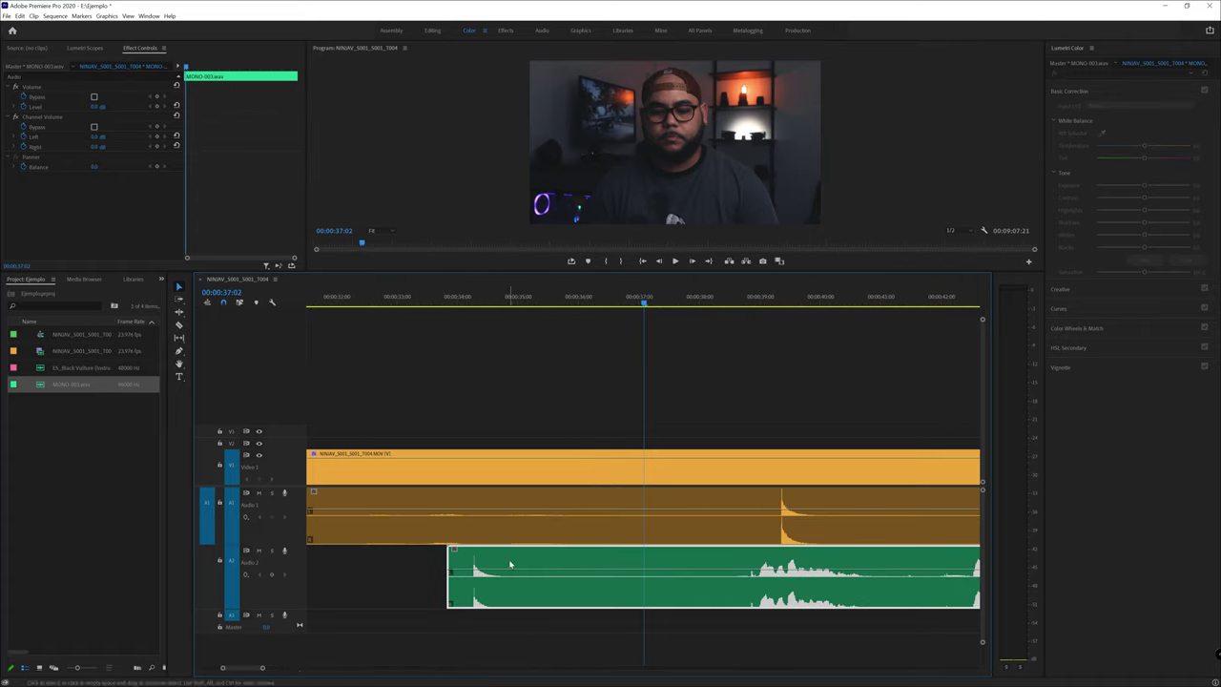
{"action": "left_click_drag", "start_coordinate": [649, 563], "coordinate": [815, 560]}
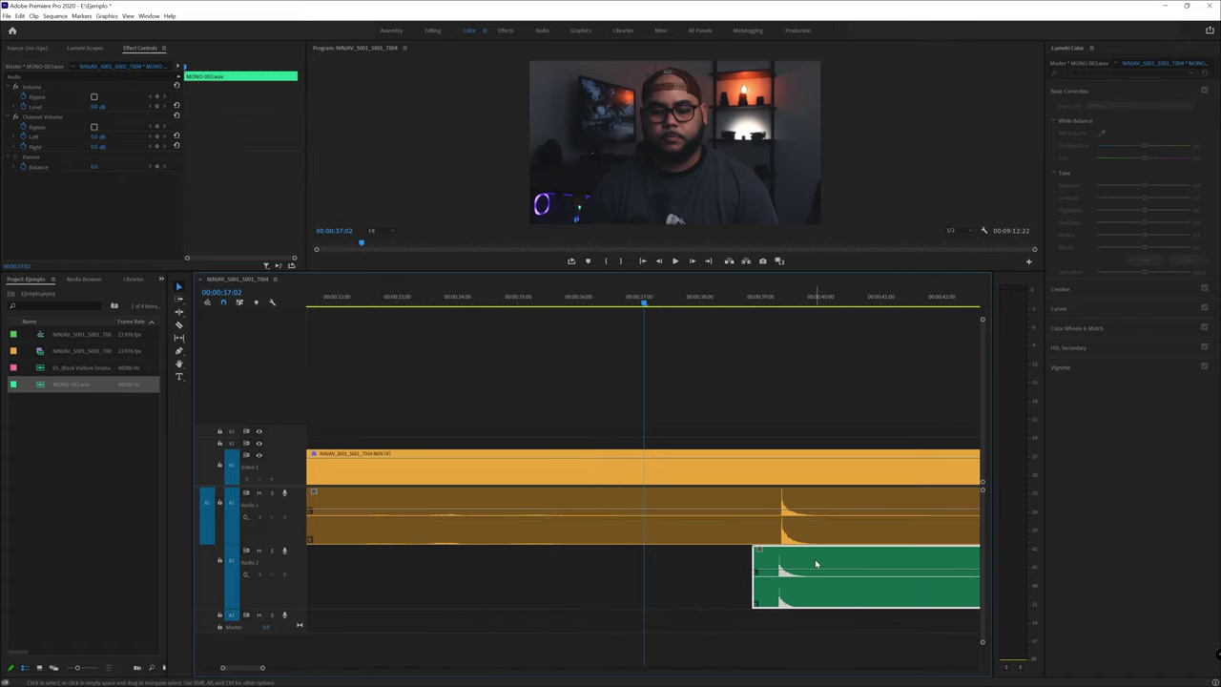
{"action": "left_click", "coordinate": [800, 299]}
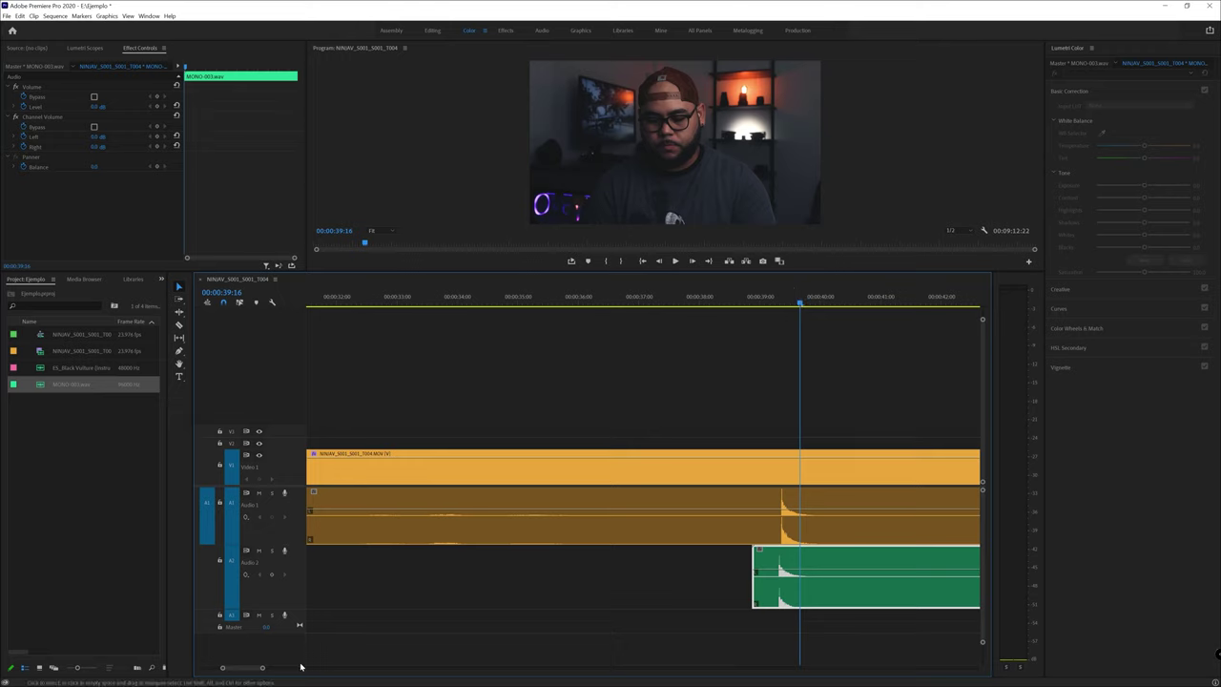
Step: Fine-tune the position of MONO-003.wav so its clap peak matches the camera audio's exactly, and check the sync at the clap
{"action": "left_click_drag", "start_coordinate": [264, 669], "coordinate": [444, 665]}
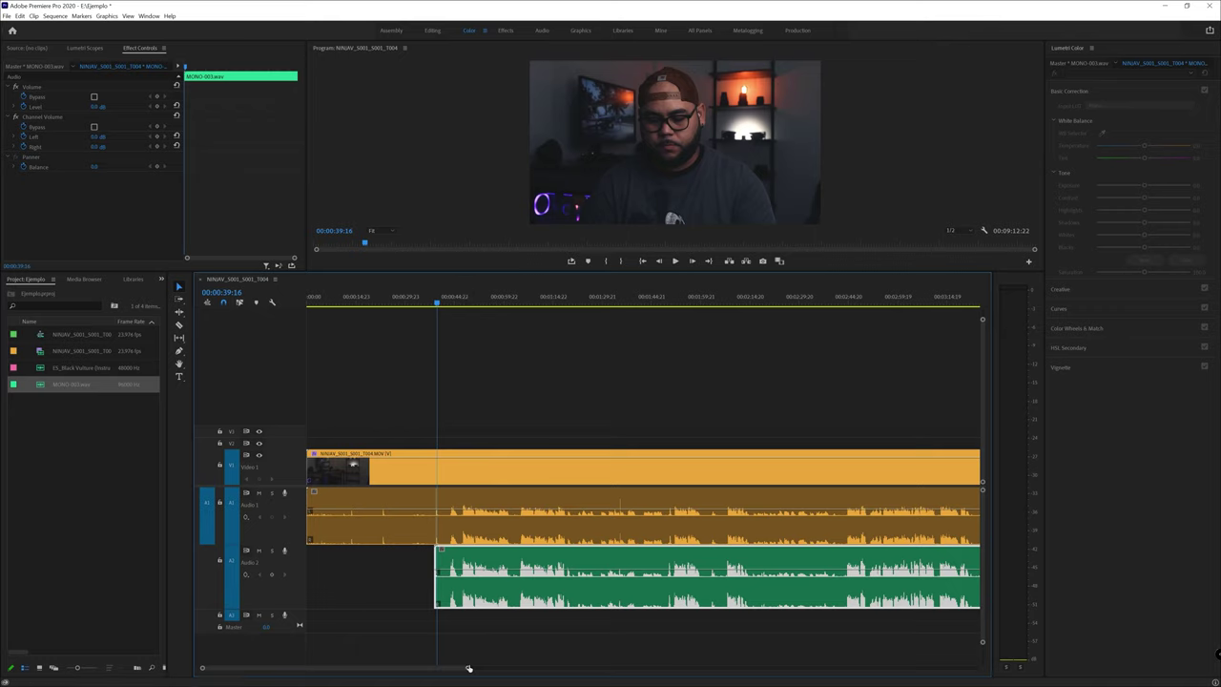
{"action": "left_click_drag", "start_coordinate": [468, 670], "coordinate": [348, 681]}
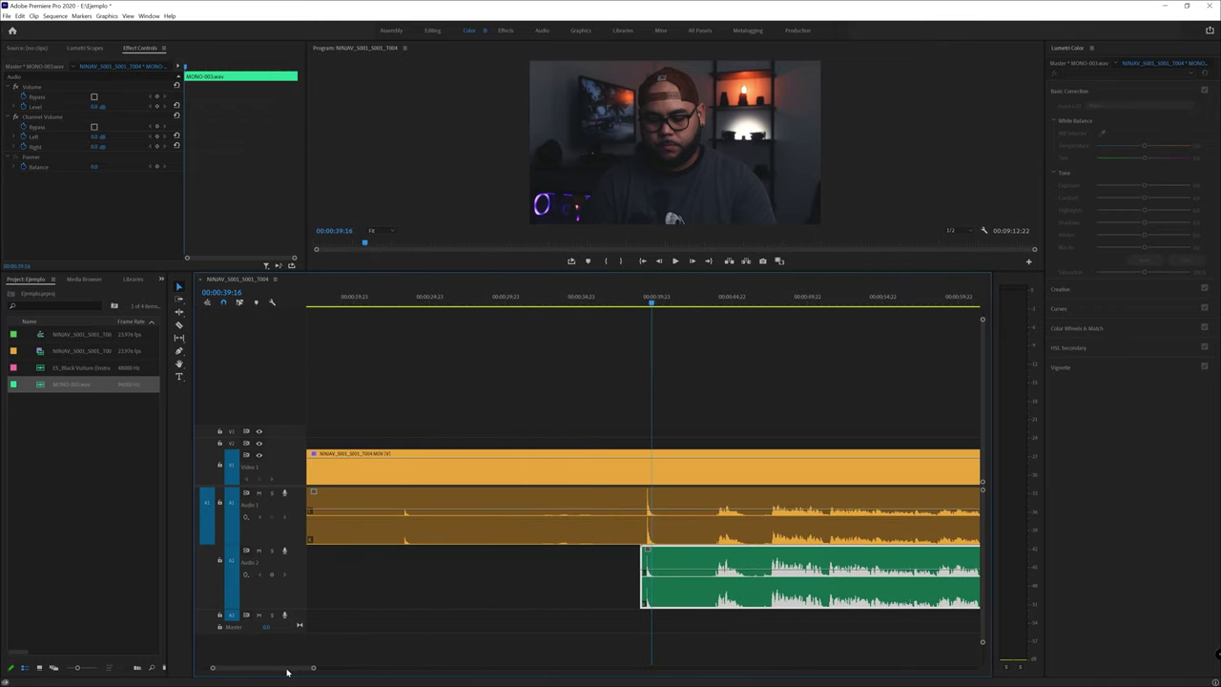
{"action": "key", "text": "="}
{"action": "mouse_move", "coordinate": [490, 564]}
{"action": "left_mouse_down"}
{"action": "mouse_move", "coordinate": [532, 562]}
{"action": "mouse_move", "coordinate": [485, 562]}
{"action": "mouse_move", "coordinate": [499, 562]}
{"action": "left_mouse_up"}
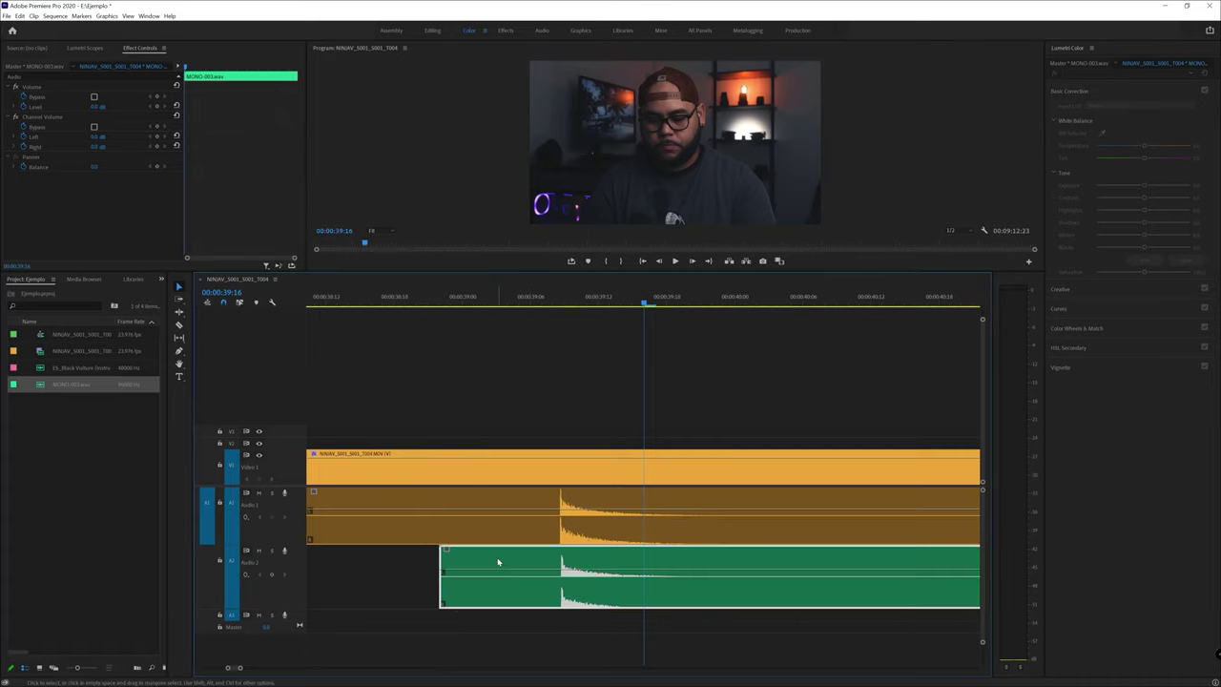
{"action": "key", "text": "Up"}
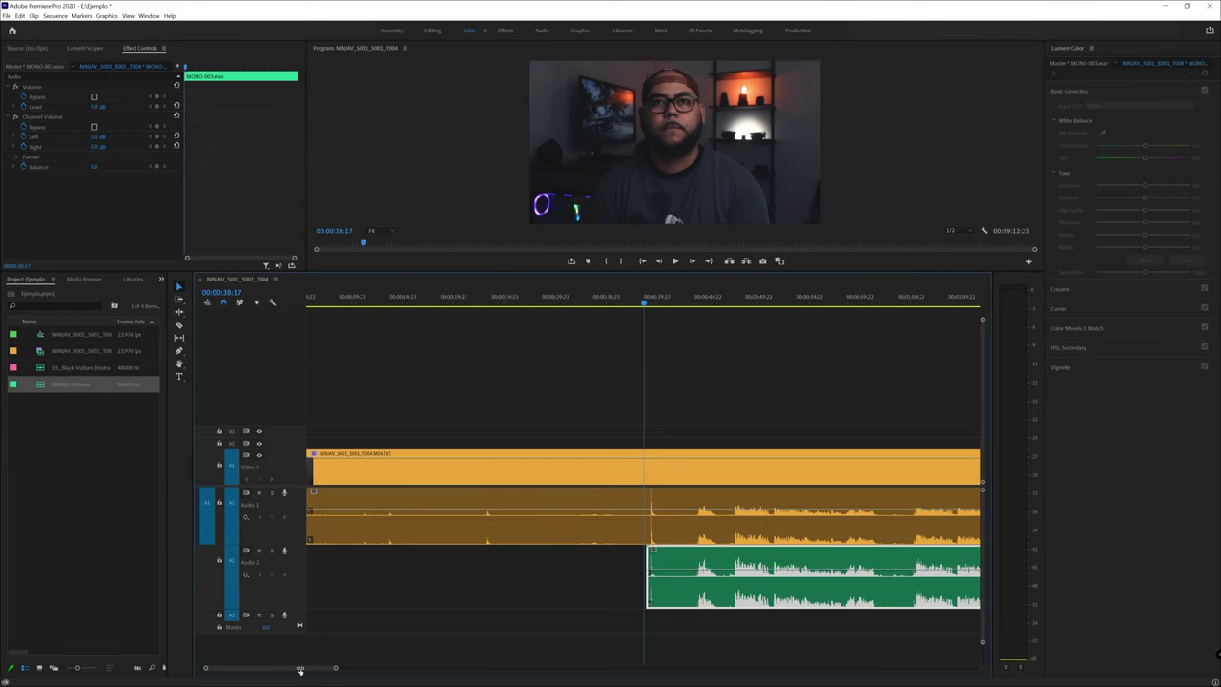
{"action": "key", "text": "="}
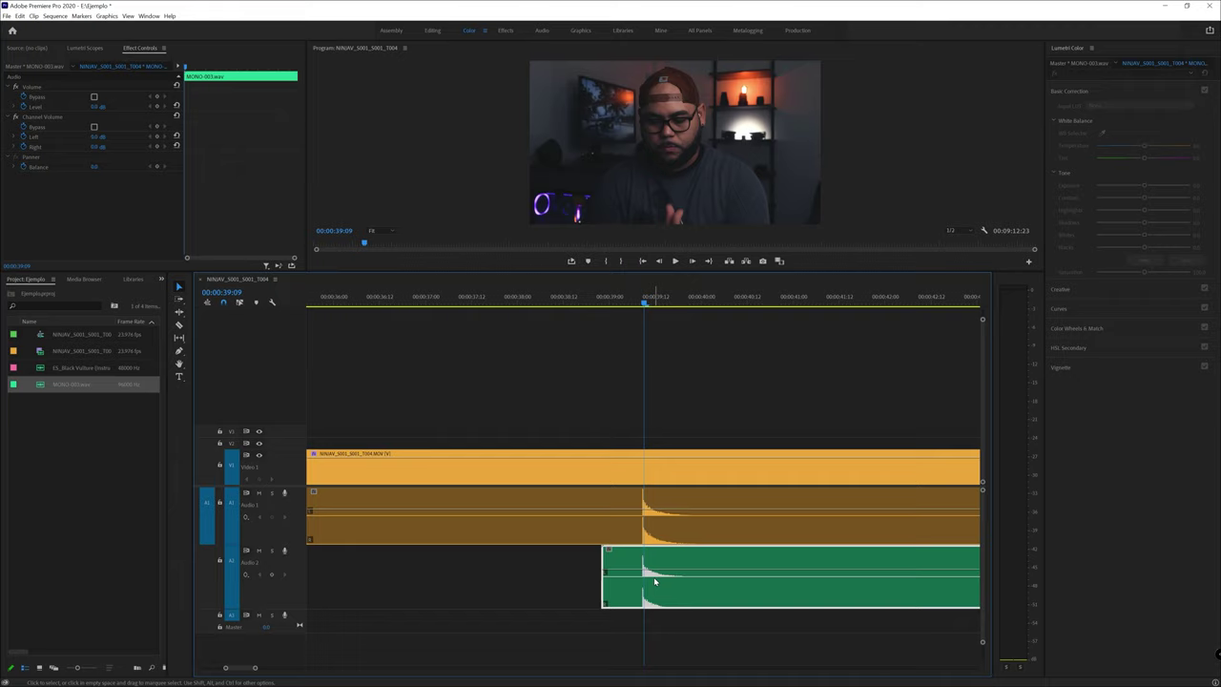
Step: Cut off the video and both audio clips up to and including the clap, and shift the remaining clips together earlier
{"action": "left_click_drag", "start_coordinate": [654, 581], "coordinate": [604, 446]}
{"action": "key", "text": "ctrl+k"}
{"action": "left_click", "coordinate": [620, 445]}
{"action": "left_click_drag", "start_coordinate": [630, 445], "coordinate": [628, 567]}
{"action": "key", "text": "Delete"}
{"action": "left_click_drag", "start_coordinate": [628, 465], "coordinate": [718, 594]}
{"action": "left_click_drag", "start_coordinate": [745, 480], "coordinate": [334, 477]}
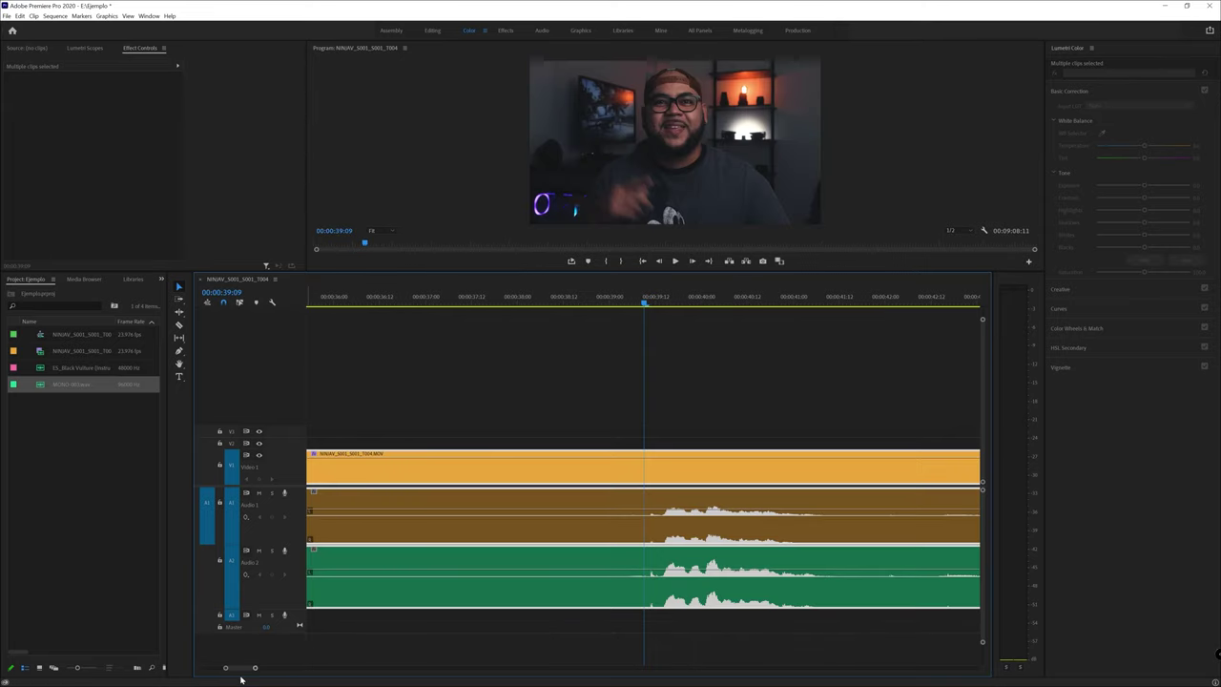
Step: Delete the camera audio from Audio 1, keeping the video and the MONO-003.wav recording
{"action": "left_click_drag", "start_coordinate": [255, 667], "coordinate": [615, 665]}
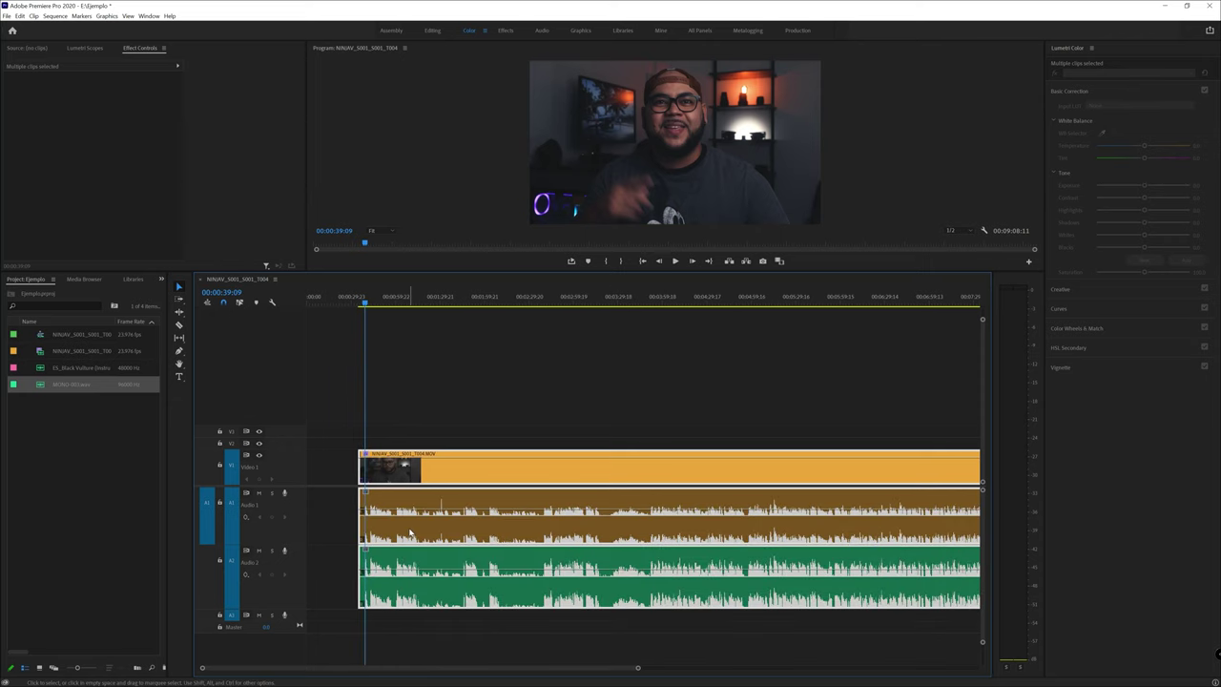
{"action": "left_click_drag", "start_coordinate": [327, 523], "coordinate": [394, 531]}
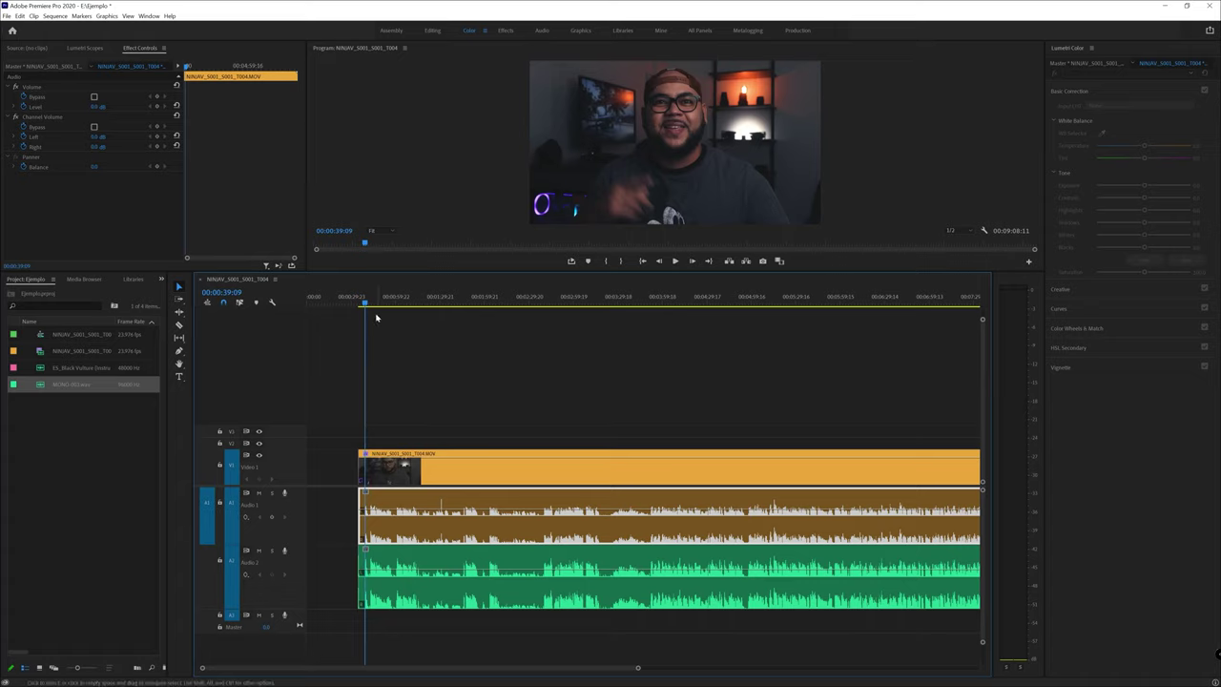
{"action": "left_click_drag", "start_coordinate": [363, 300], "coordinate": [359, 305]}
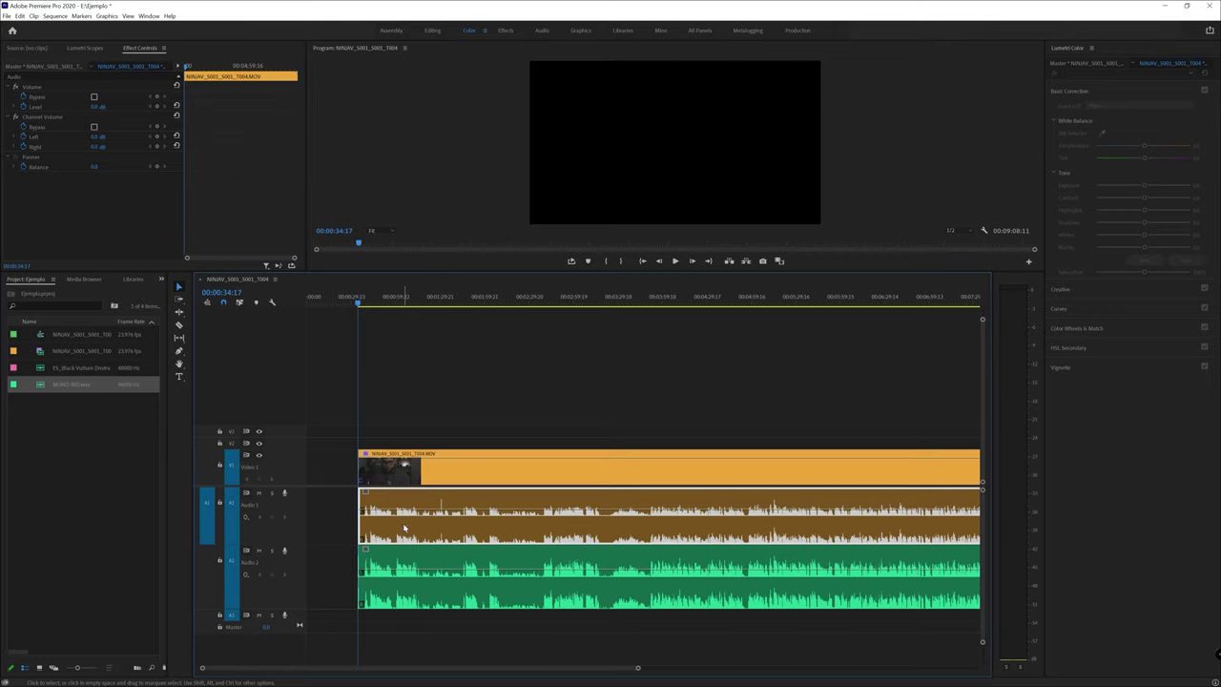
{"action": "key", "text": "Delete"}
Step: Move the MONO-003.wav clip up to Audio 1 and shift it together with the video to the start of the sequence
{"action": "left_click_drag", "start_coordinate": [386, 566], "coordinate": [389, 508]}
{"action": "left_click", "coordinate": [392, 472], "text": "shift"}
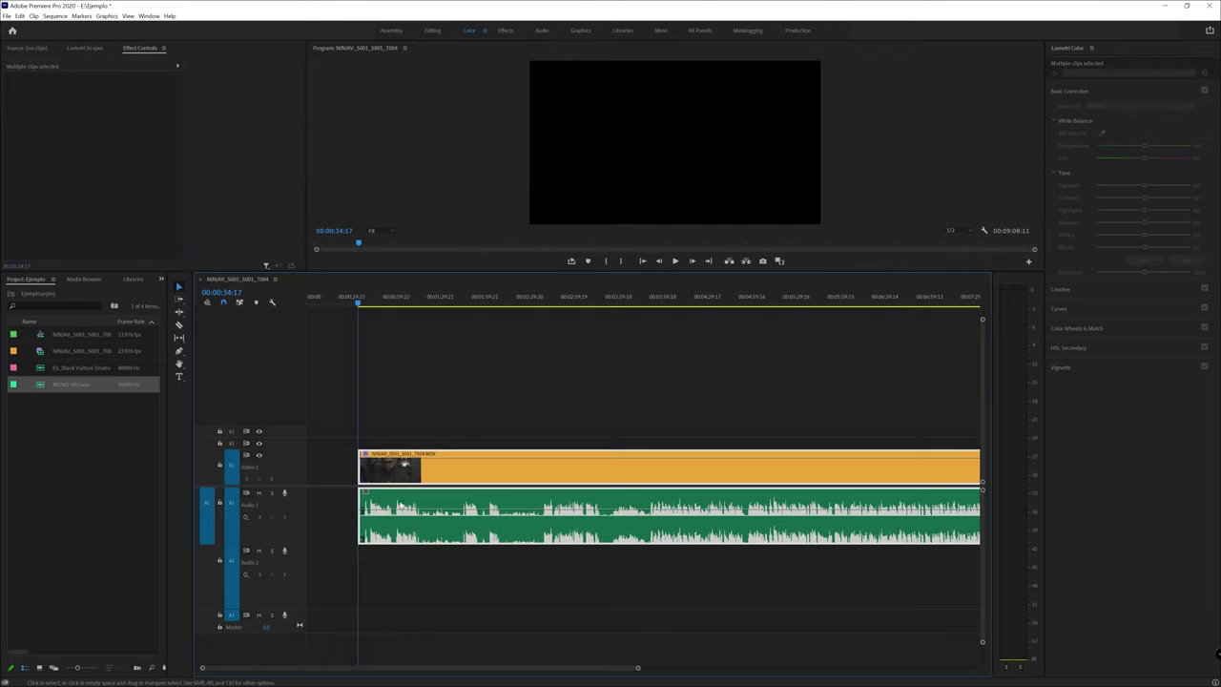
{"action": "left_click_drag", "start_coordinate": [434, 472], "coordinate": [378, 475]}
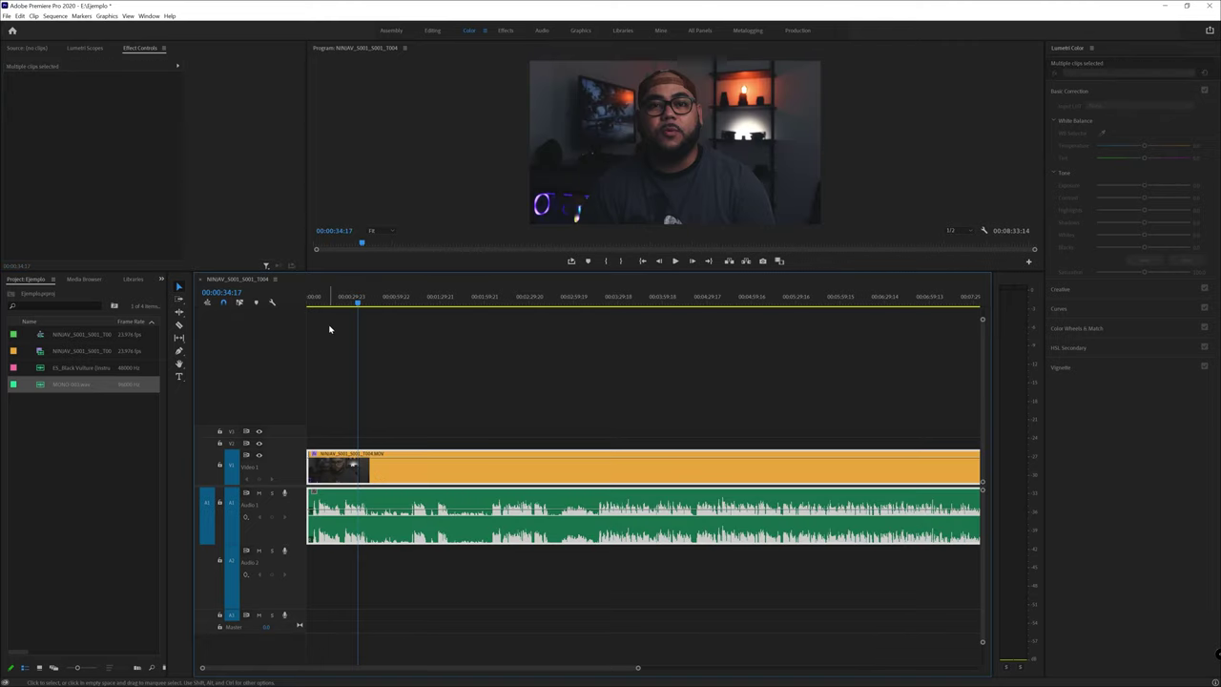
Step: Add the ES_Black Vulture music to Audio 2 from the start of the sequence and play back the beginning
{"action": "left_click", "coordinate": [642, 261]}
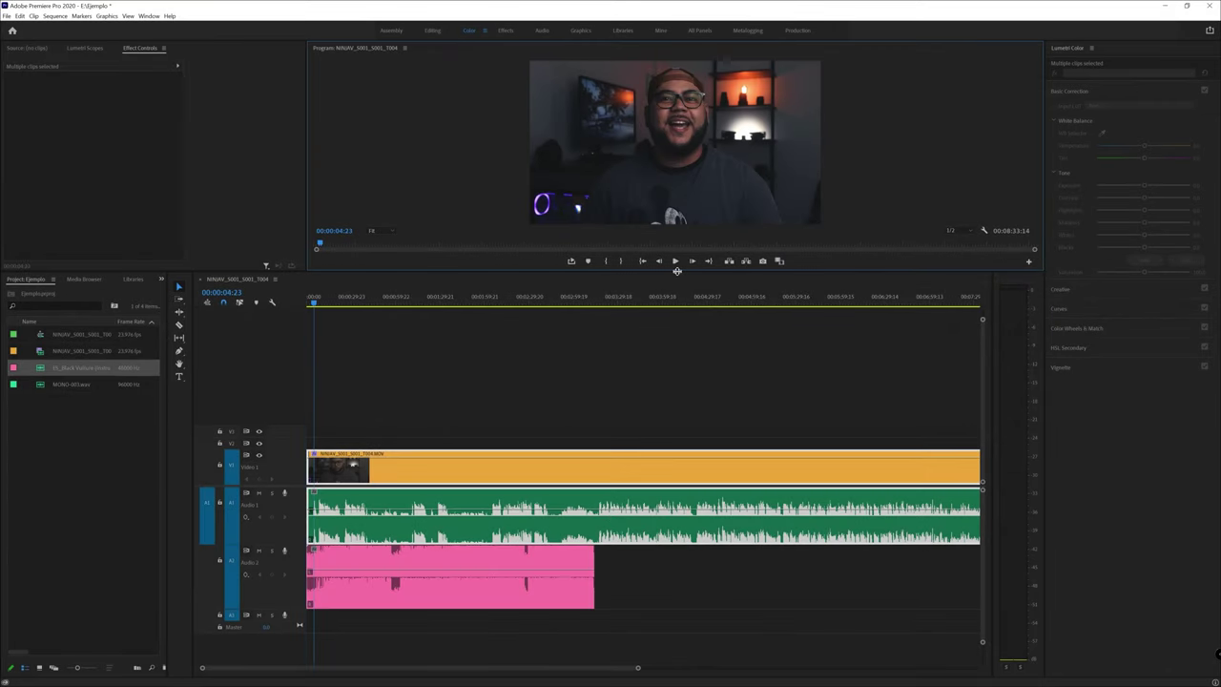
{"action": "left_click", "coordinate": [674, 593]}
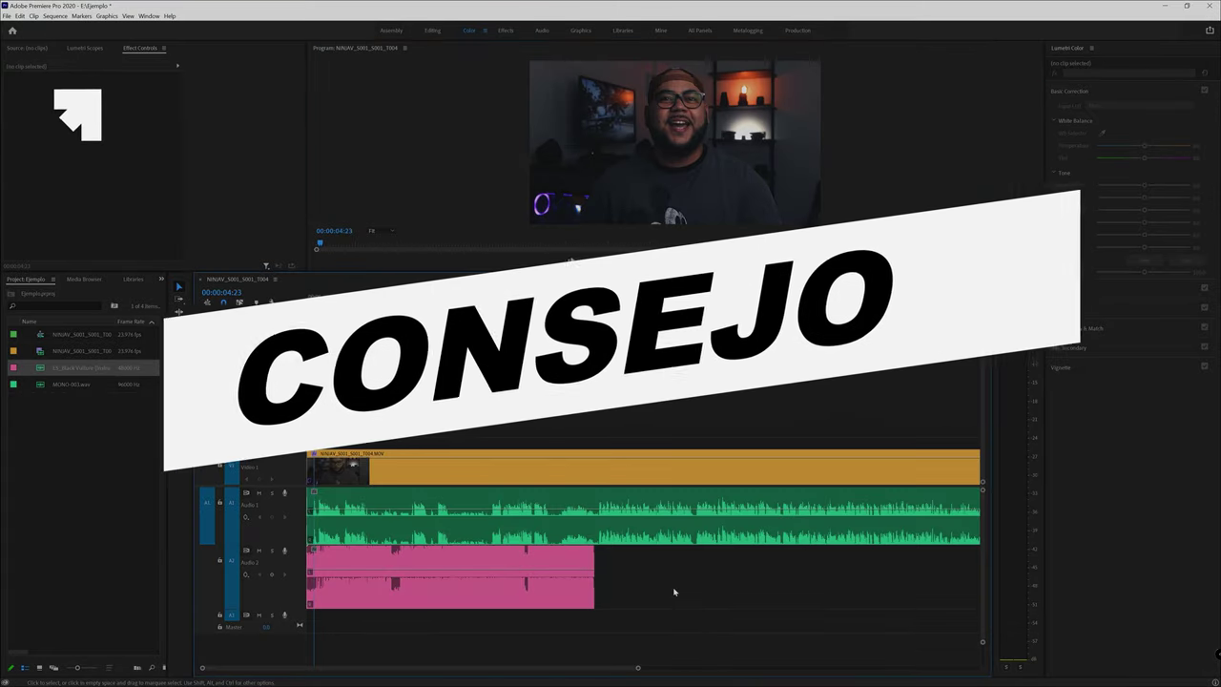